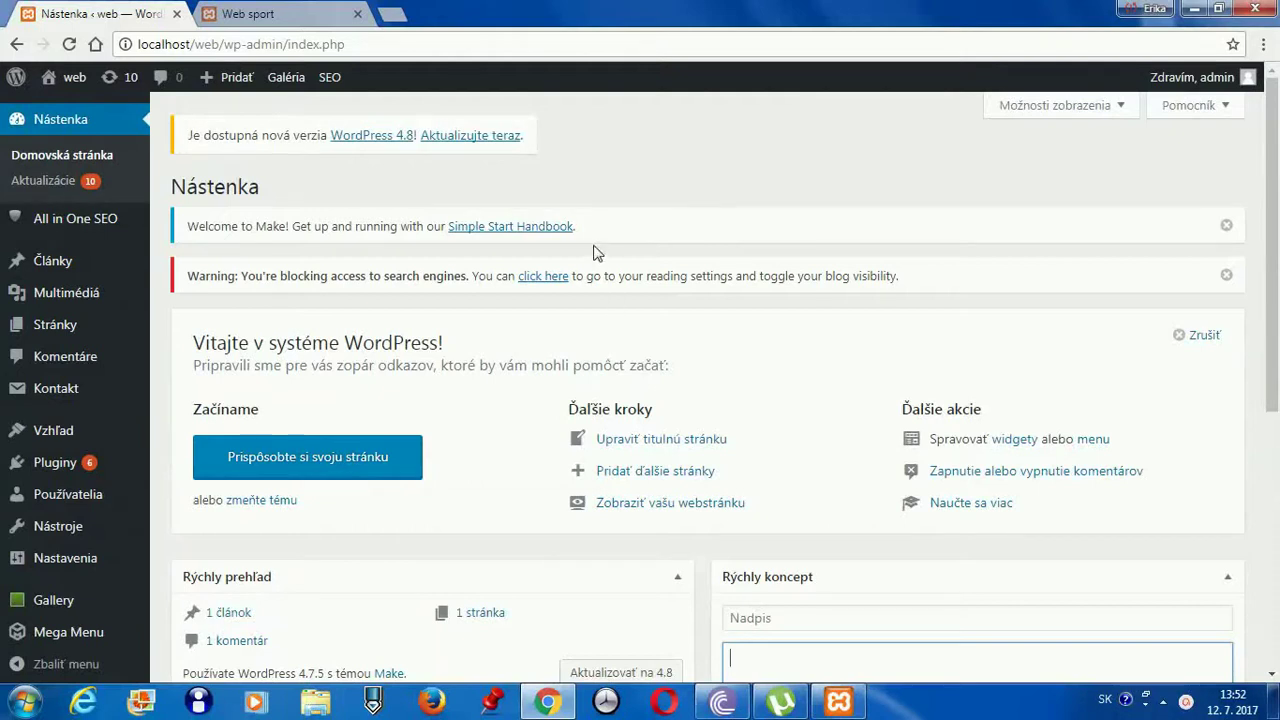
- Create a new page and set its template to Východzia šablóna
{"action": "mouse_move", "coordinate": [94, 340]}
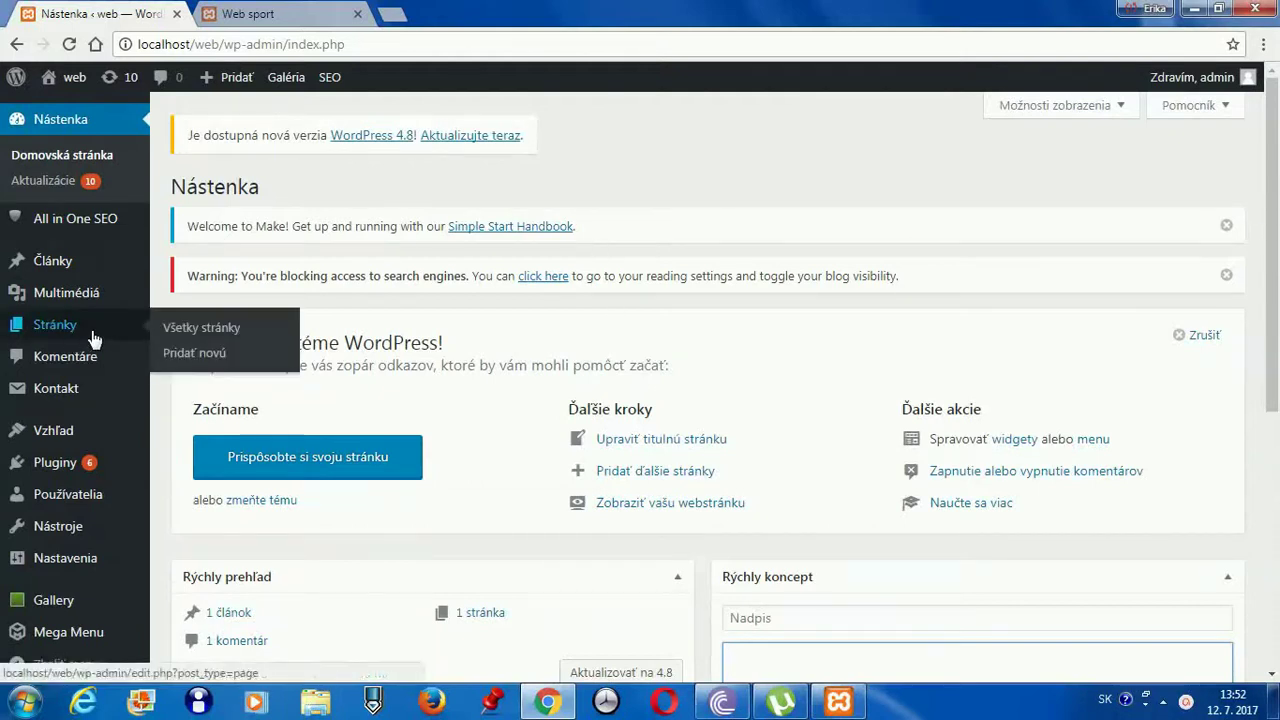
{"action": "left_click", "coordinate": [196, 356]}
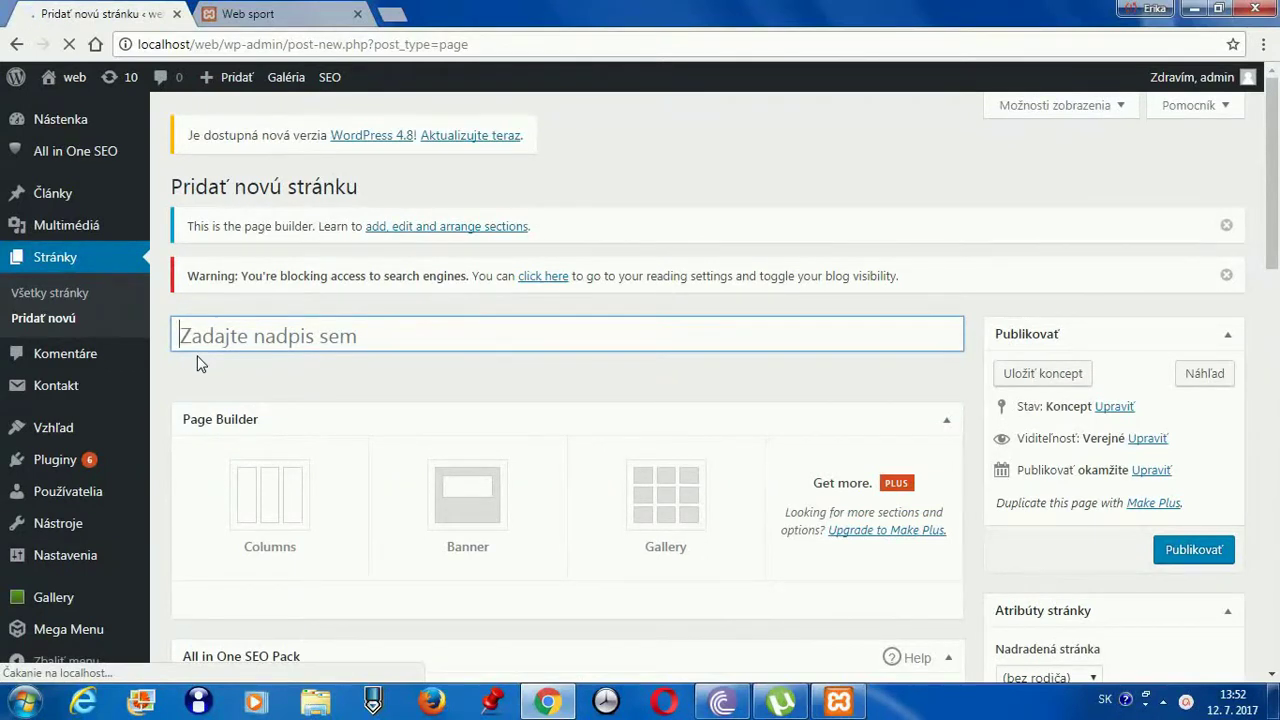
{"action": "left_click", "coordinate": [247, 337]}
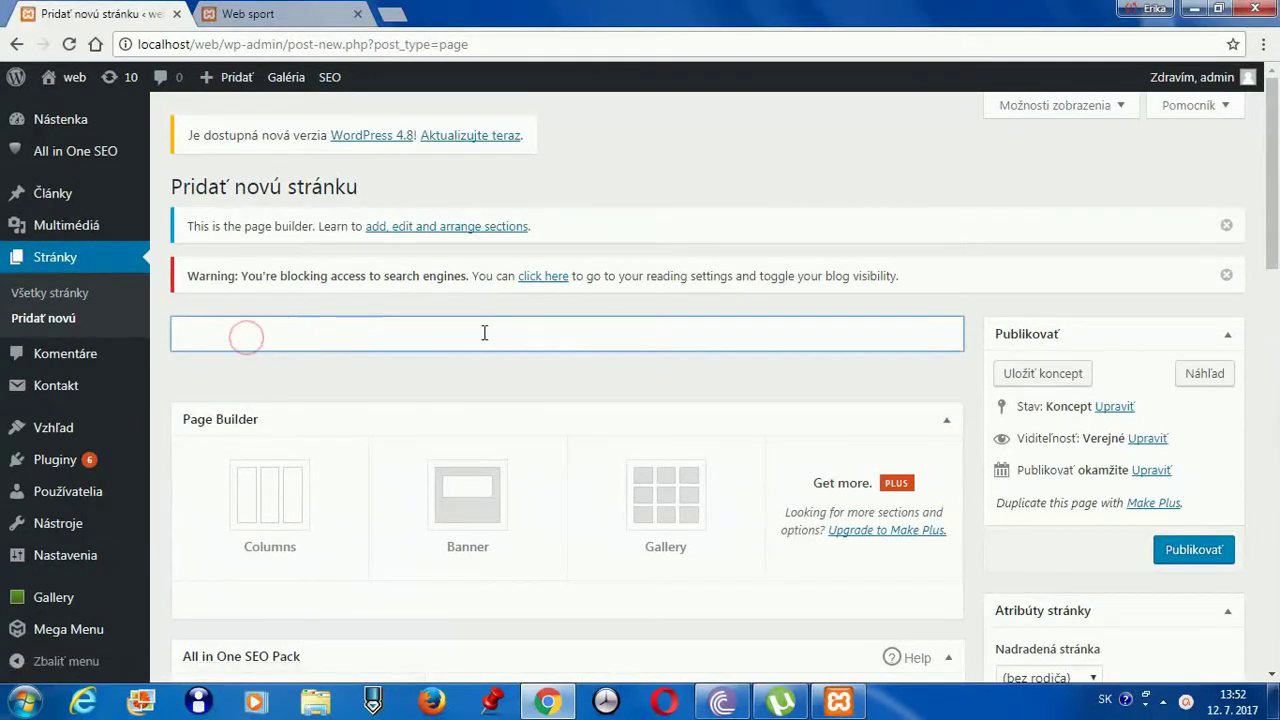
{"action": "left_click_drag", "start_coordinate": [1277, 222], "coordinate": [1277, 336]}
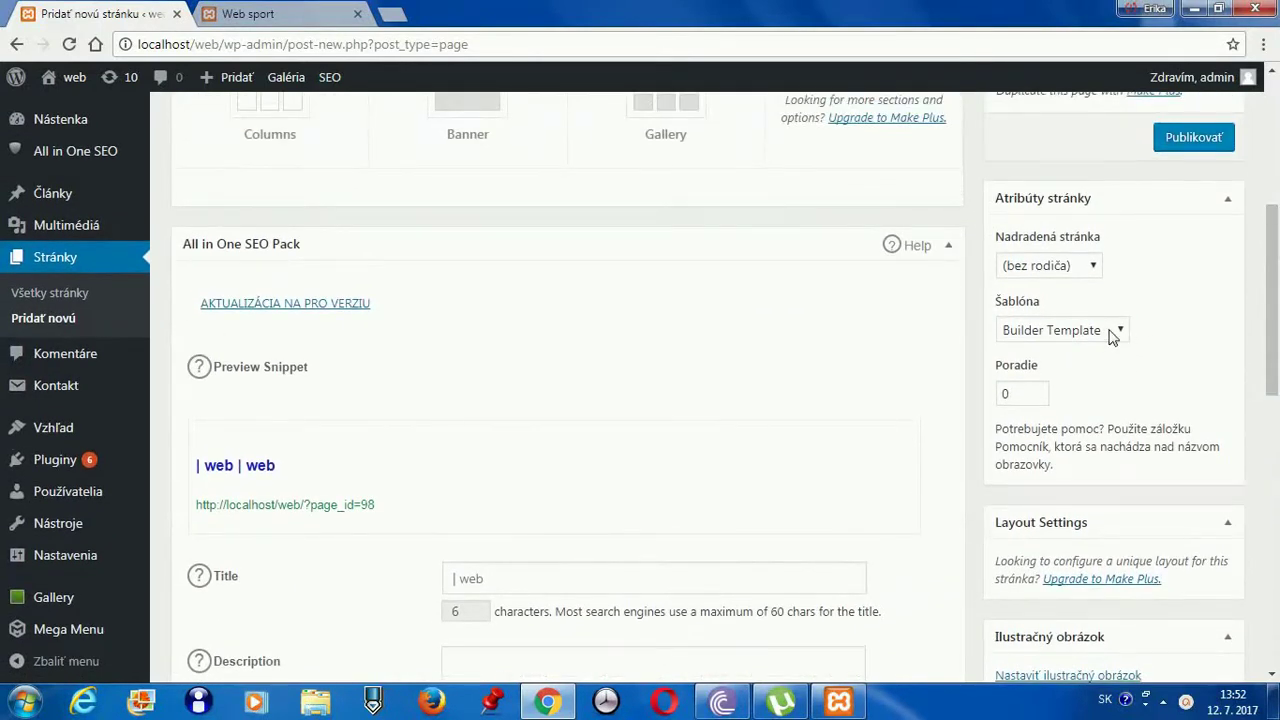
{"action": "left_click", "coordinate": [1111, 331]}
{"action": "left_click", "coordinate": [1103, 349]}
{"action": "left_click_drag", "start_coordinate": [1278, 263], "coordinate": [1249, 200]}
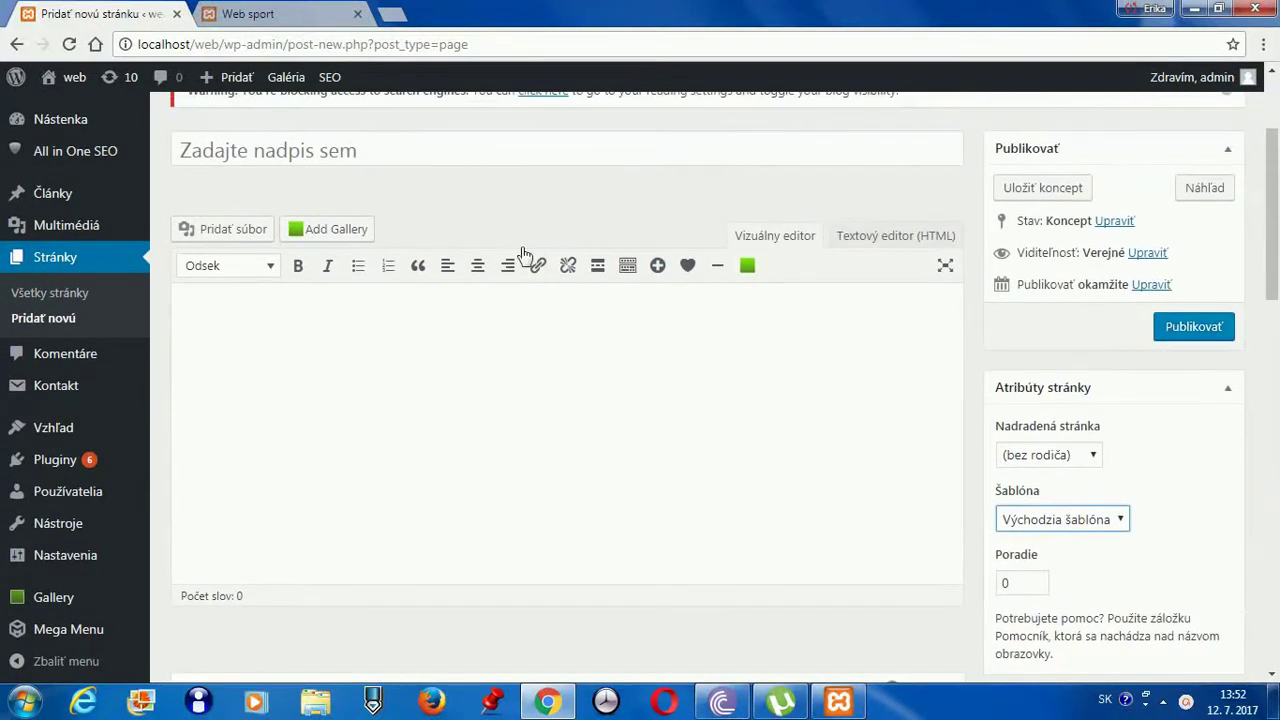
- Enter "kontakt" as the title of the new page
{"action": "left_click", "coordinate": [291, 151]}
{"action": "type", "text": "kontakz"}
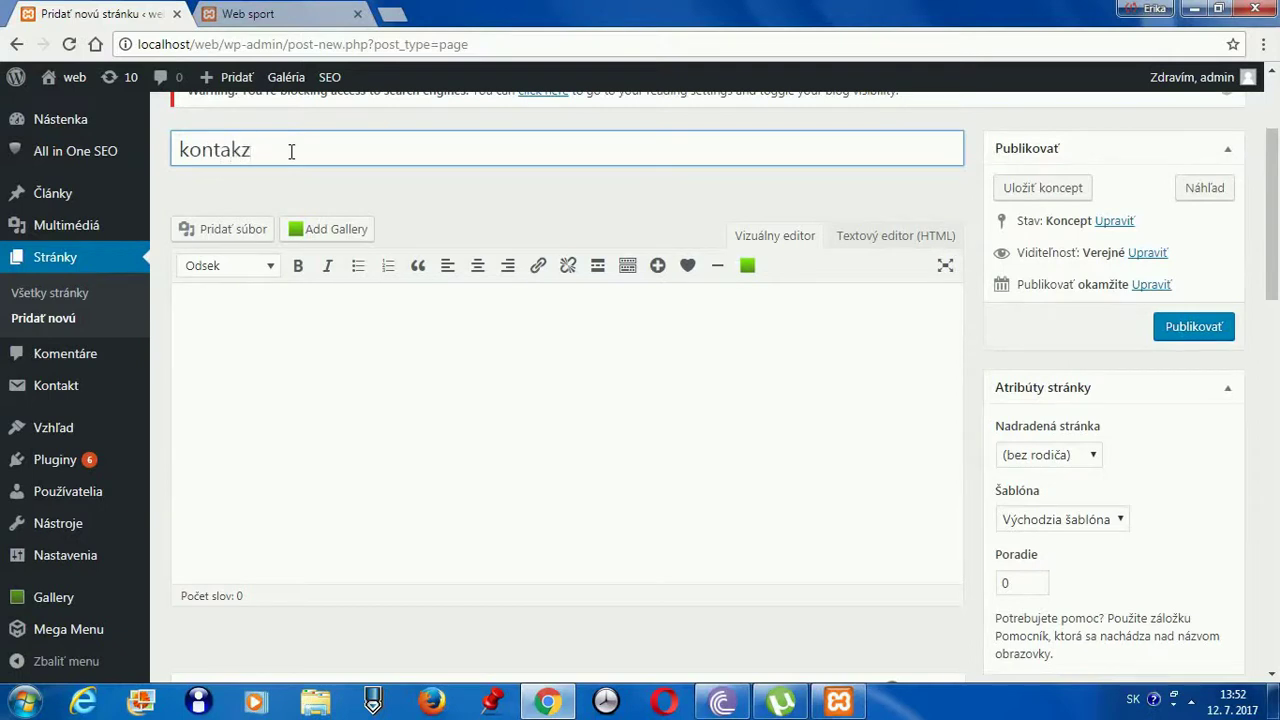
{"action": "key", "text": "BackSpace"}
{"action": "type", "text": "t"}
- Write "Kontakt" as the first line of the page content and a person's first name on the line below
{"action": "left_click", "coordinate": [235, 317]}
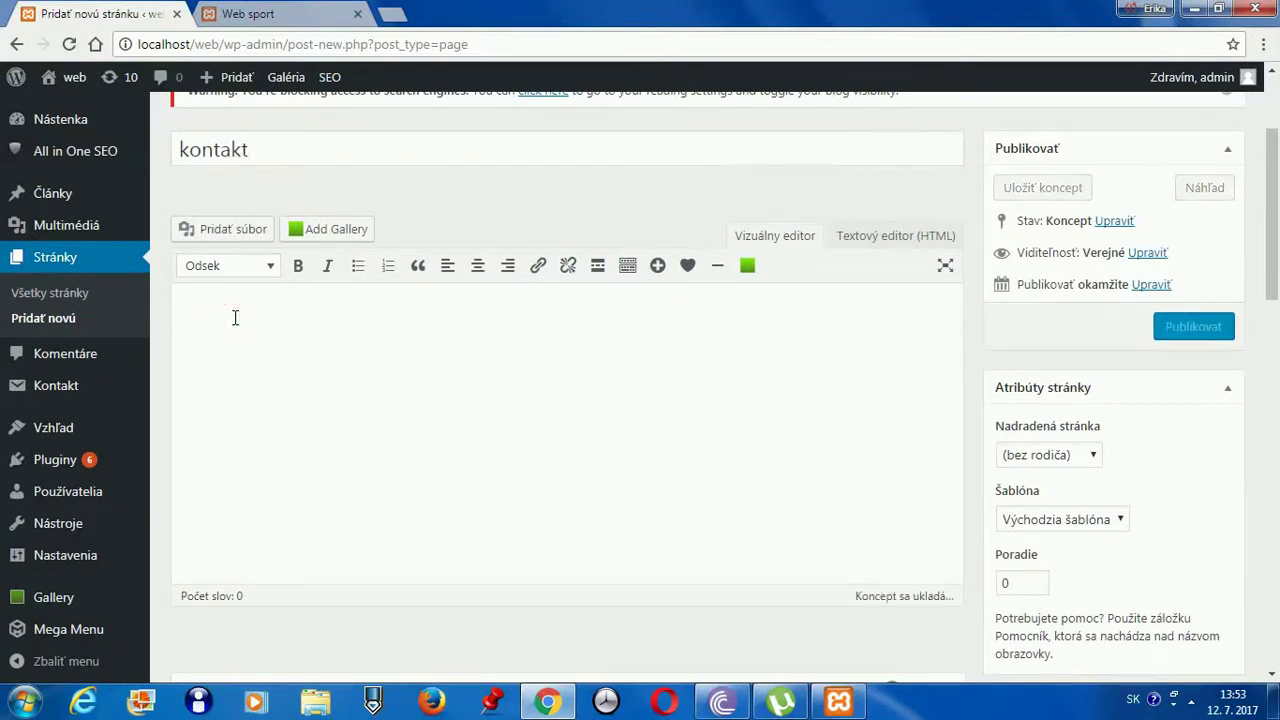
{"action": "type", "text": "Kontakt"}
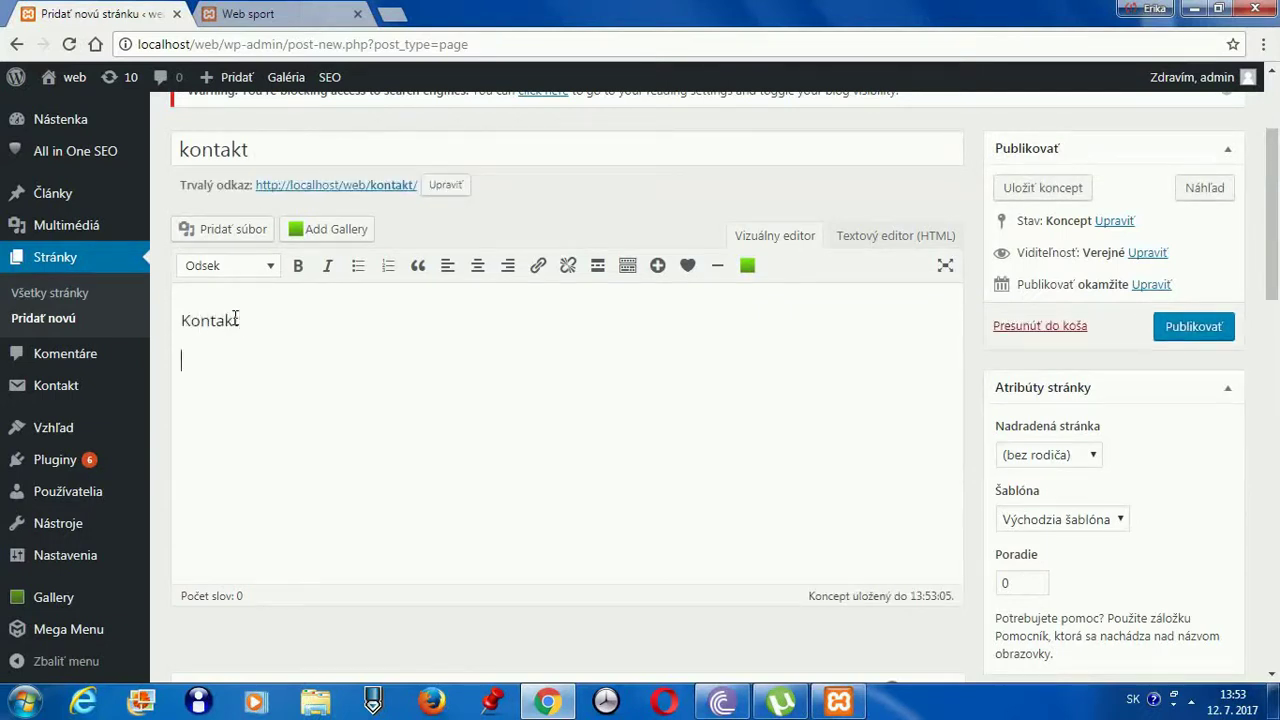
{"action": "key", "text": "Return"}
{"action": "type", "text": "Peter"}
- Make the name line bold and format the "Kontakt" line as italic and centred
{"action": "left_click_drag", "start_coordinate": [222, 360], "coordinate": [180, 362]}
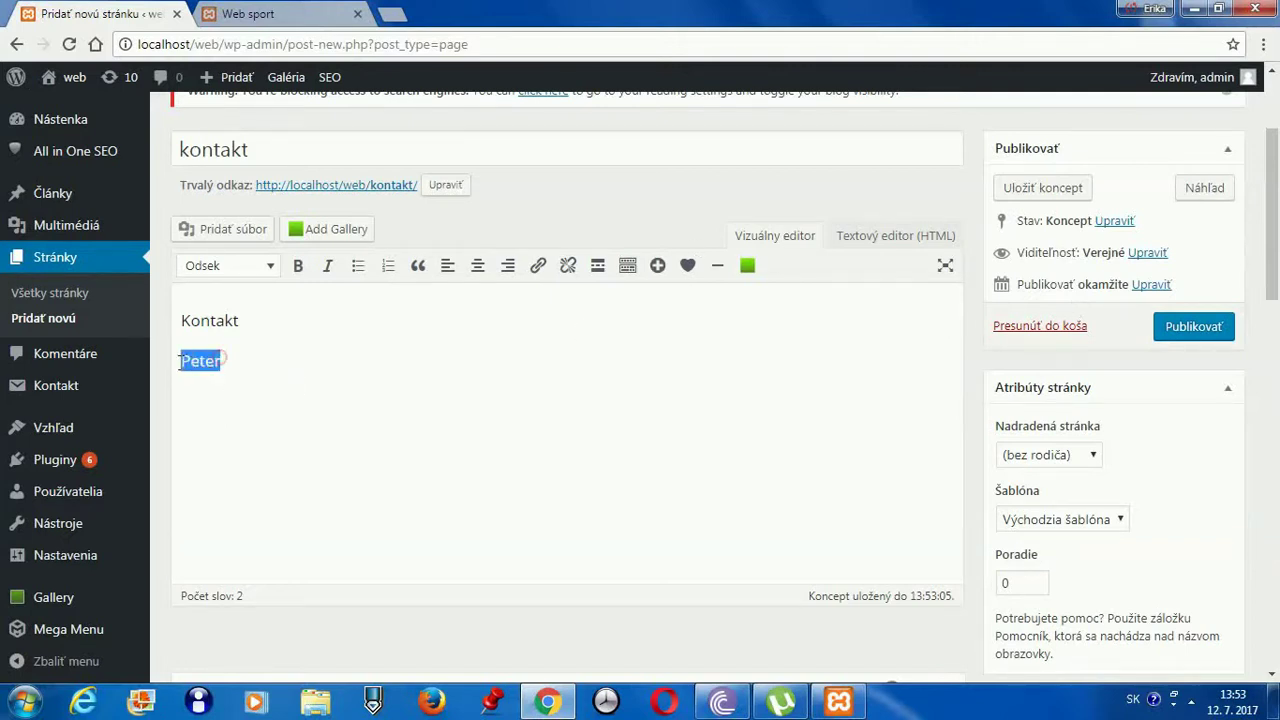
{"action": "left_click", "coordinate": [298, 274]}
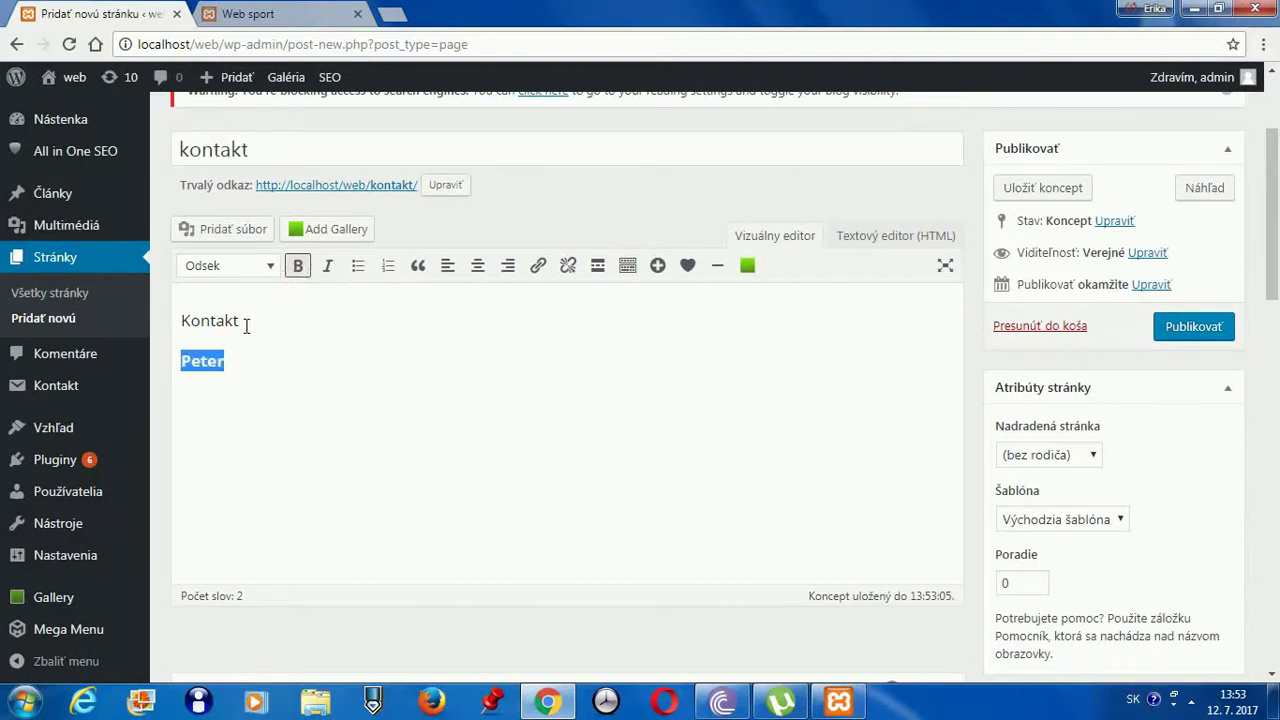
{"action": "left_click_drag", "start_coordinate": [242, 322], "coordinate": [185, 325]}
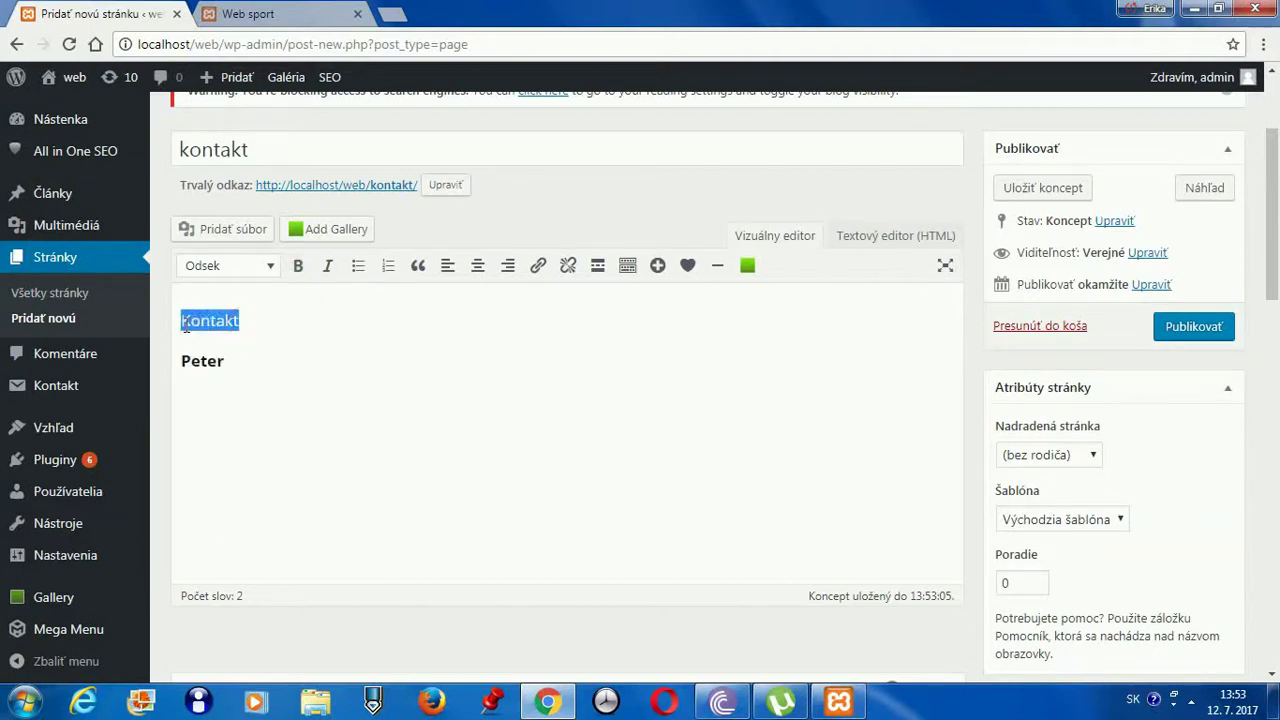
{"action": "left_click", "coordinate": [327, 265]}
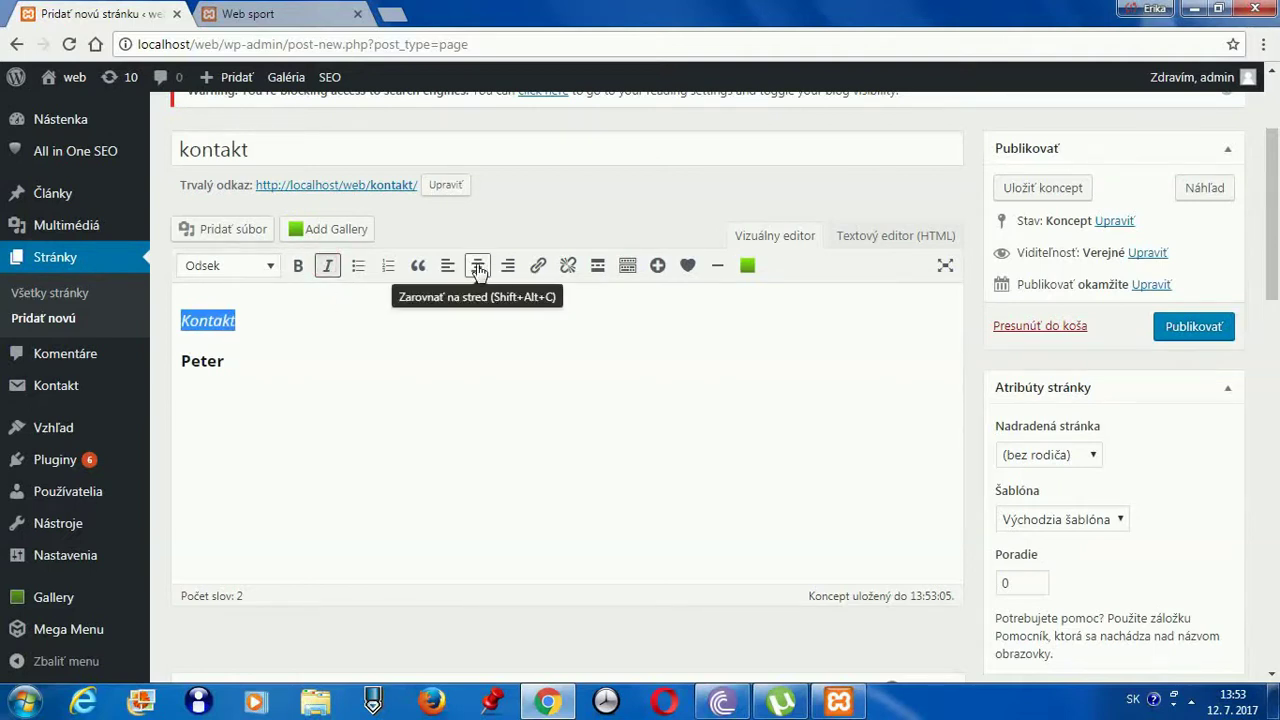
{"action": "left_click", "coordinate": [478, 268]}
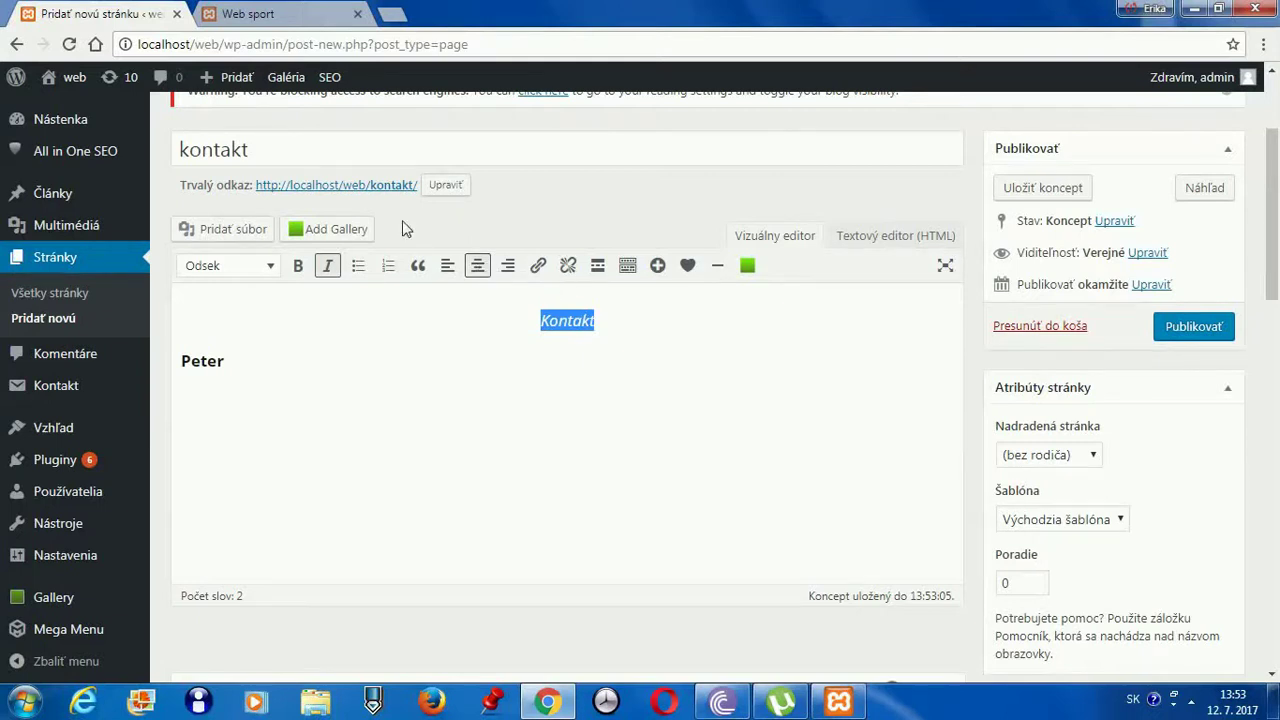
{"action": "left_click", "coordinate": [430, 313]}
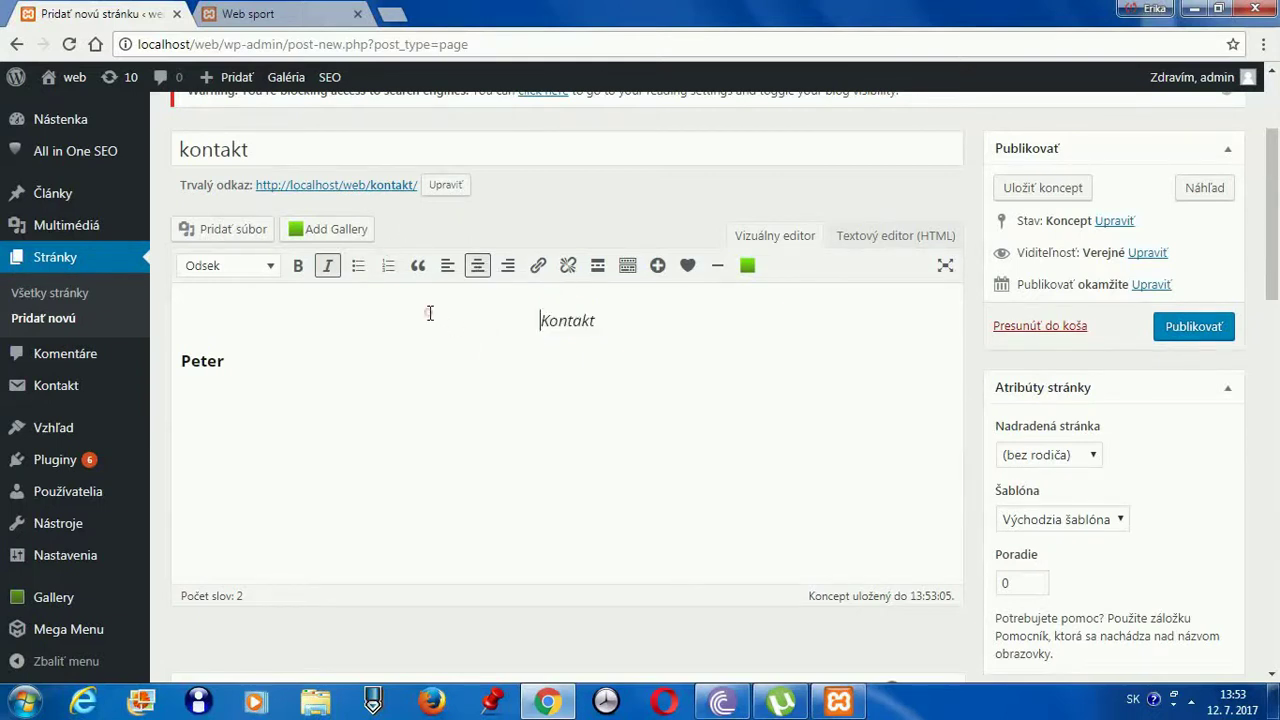
- Insert the Vital Wasser container image from the media library on a new line below the name
{"action": "left_click", "coordinate": [297, 361]}
{"action": "key", "text": "Return"}
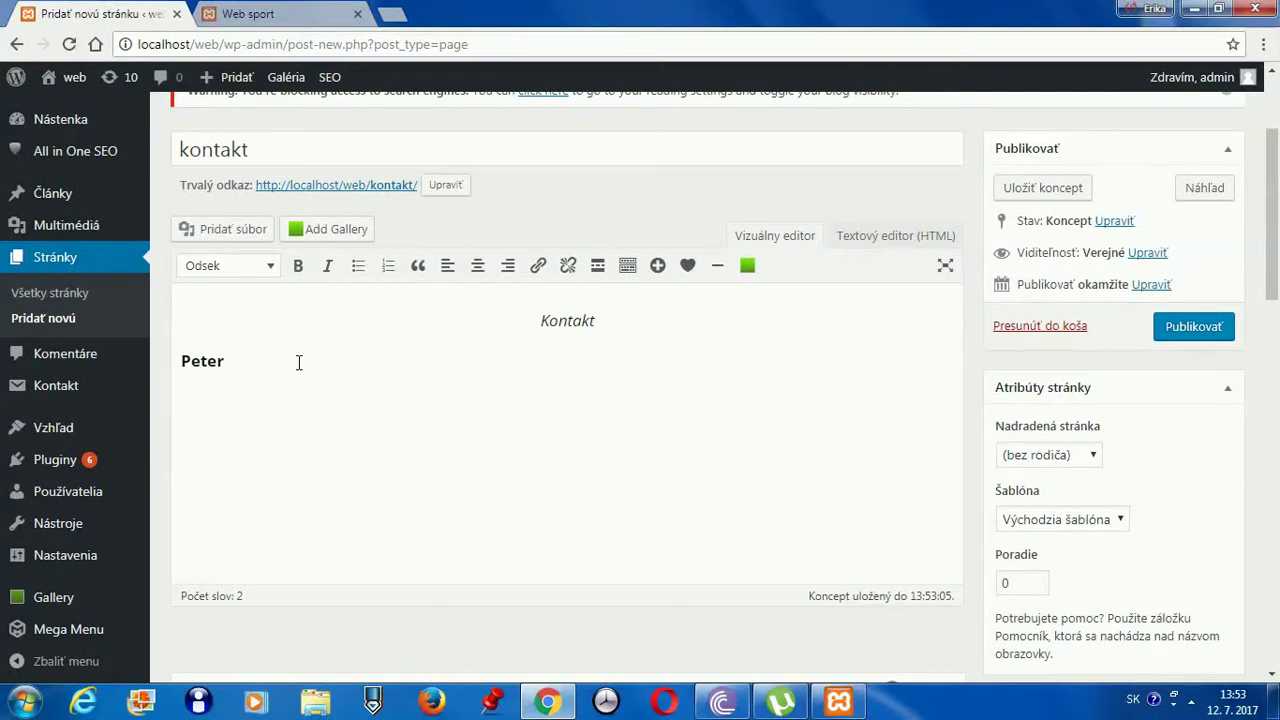
{"action": "left_click", "coordinate": [211, 234]}
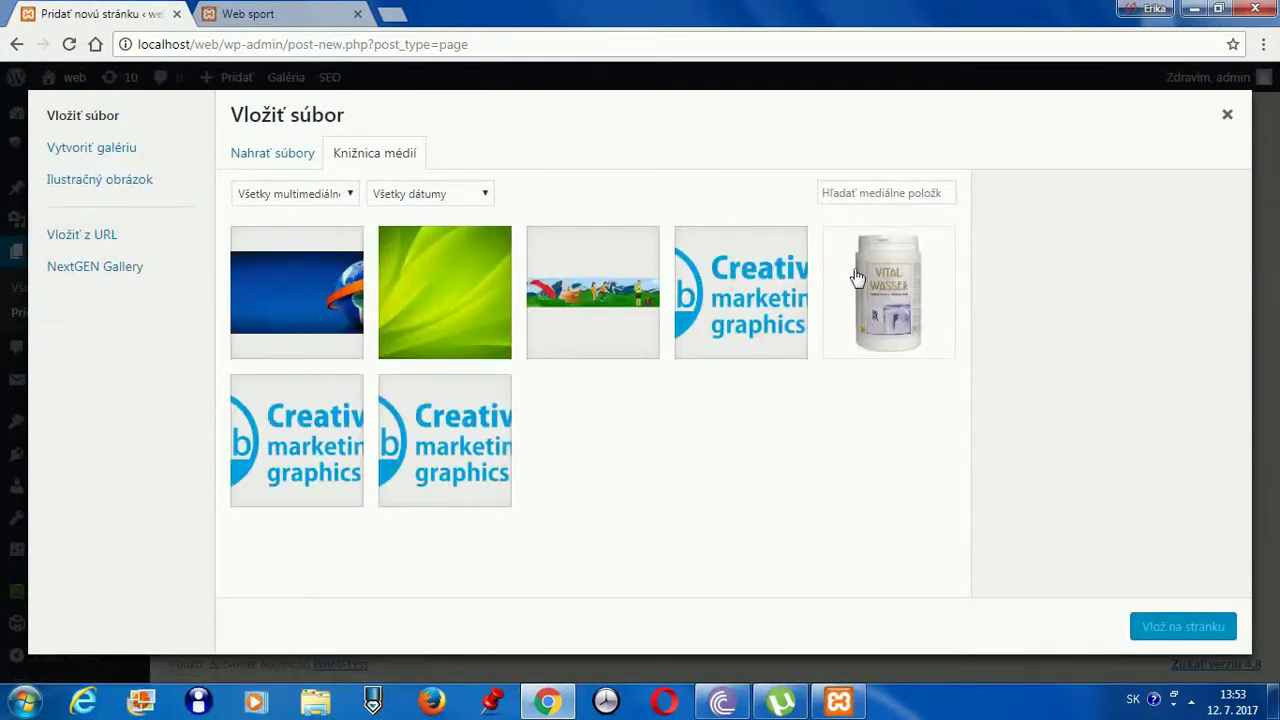
{"action": "left_click", "coordinate": [886, 290]}
{"action": "left_click", "coordinate": [1206, 630]}
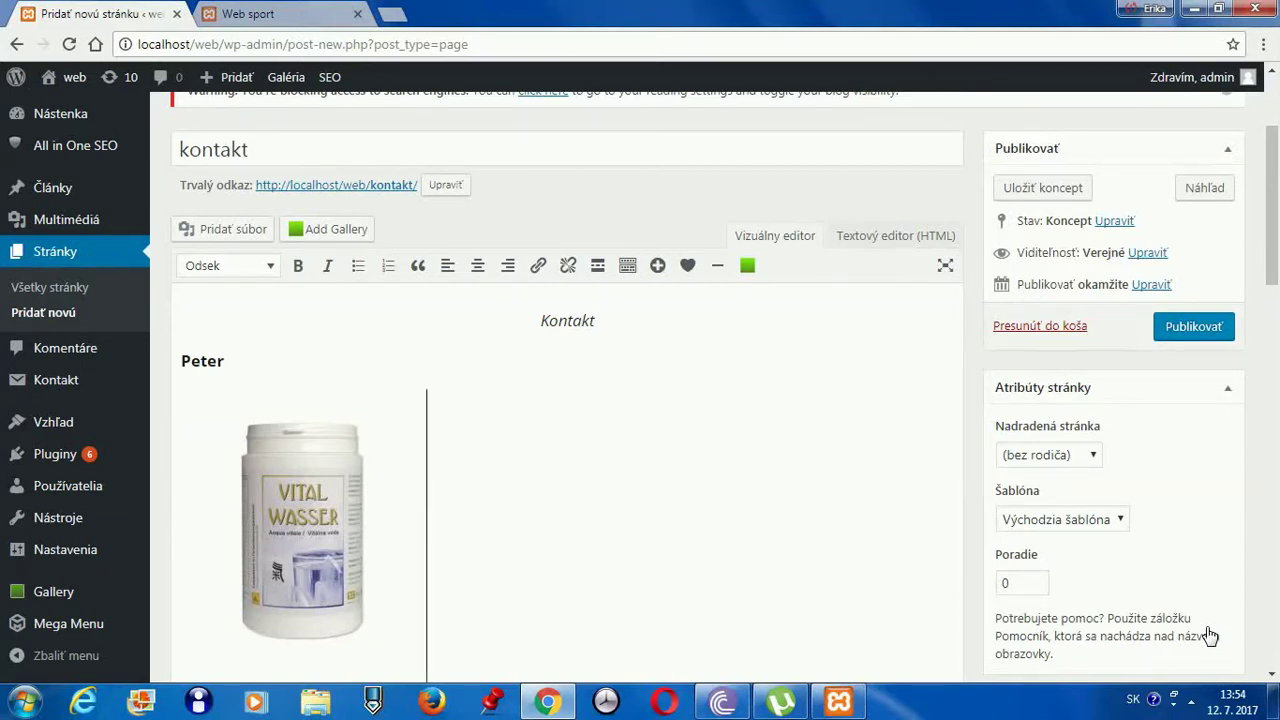
- Publish the kontakt page and view its content on the live site
{"action": "left_click", "coordinate": [1198, 334]}
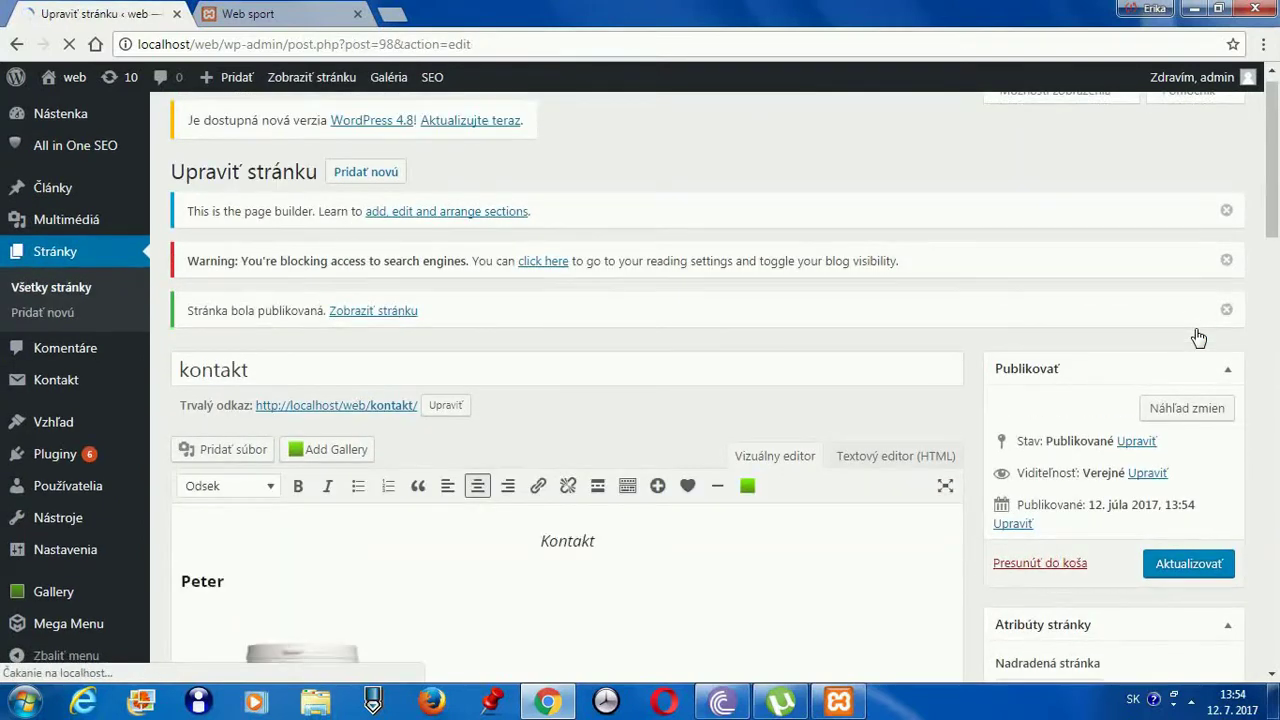
{"action": "left_click", "coordinate": [389, 413]}
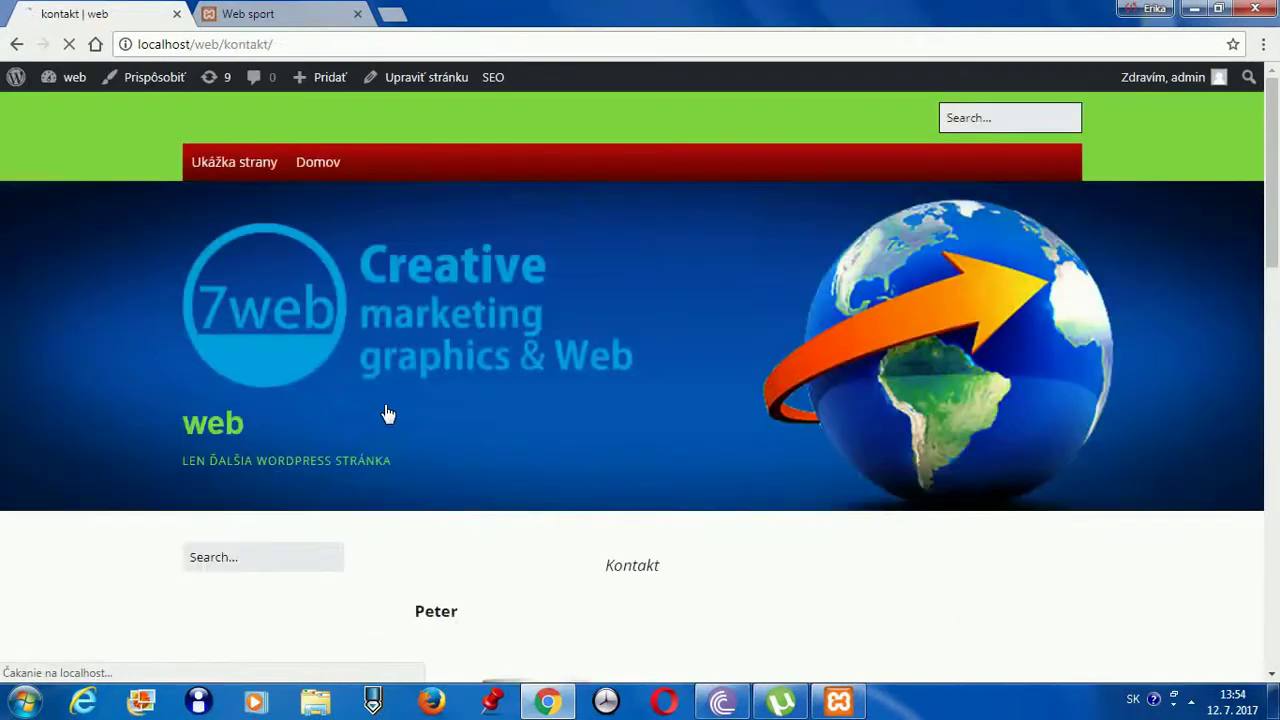
{"action": "left_click_drag", "start_coordinate": [1272, 178], "coordinate": [1274, 287]}
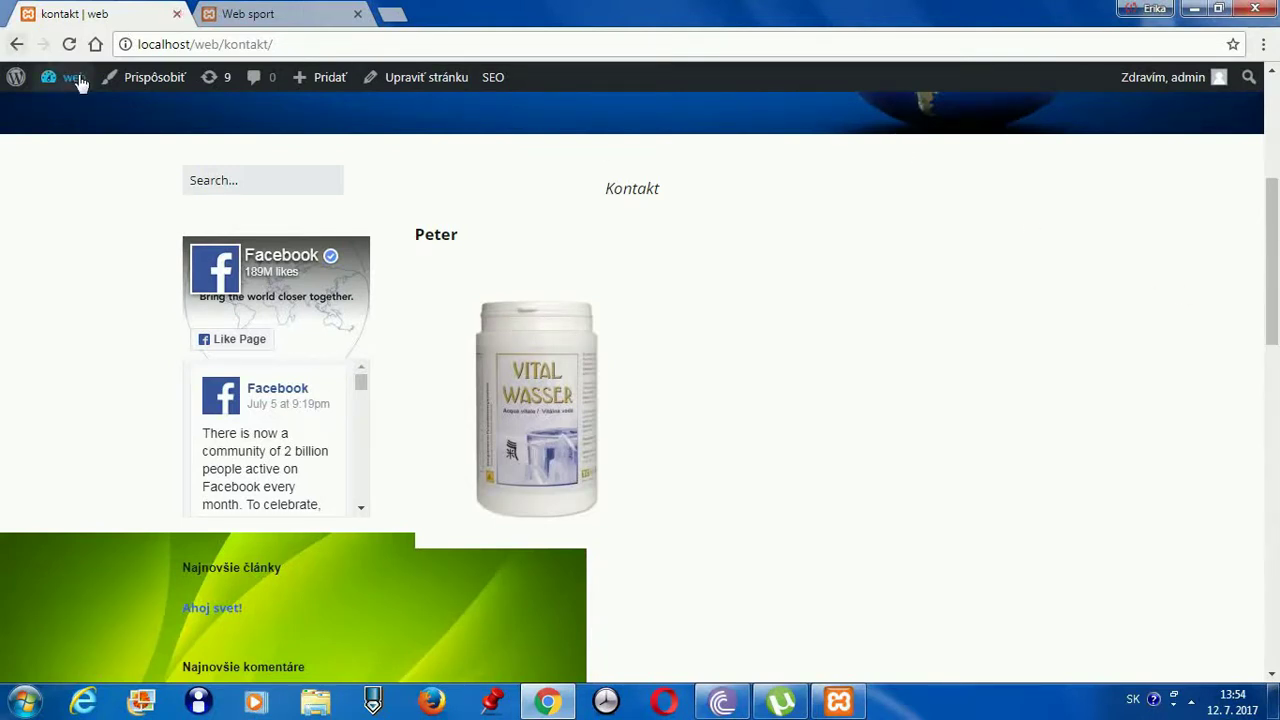
- Return to the site administration and create a new article with the title "test" and the content "test"
{"action": "left_click", "coordinate": [78, 112]}
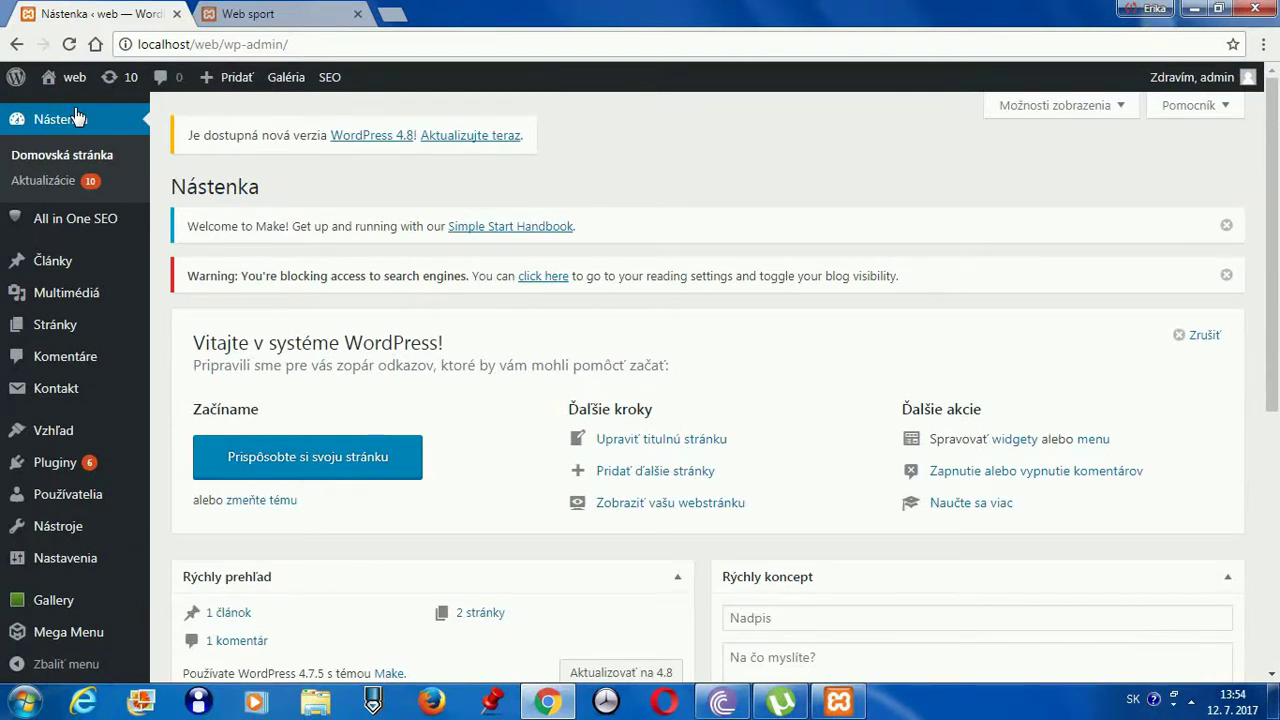
{"action": "mouse_move", "coordinate": [23, 259]}
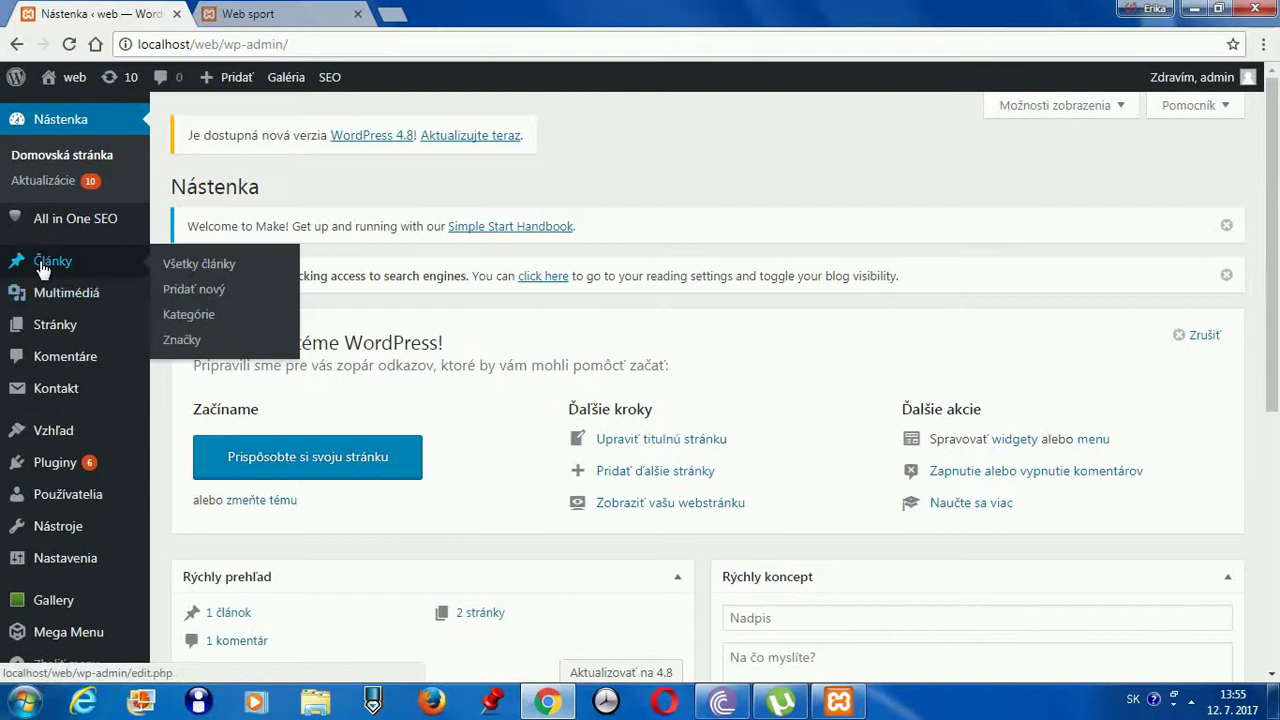
{"action": "left_click", "coordinate": [187, 302]}
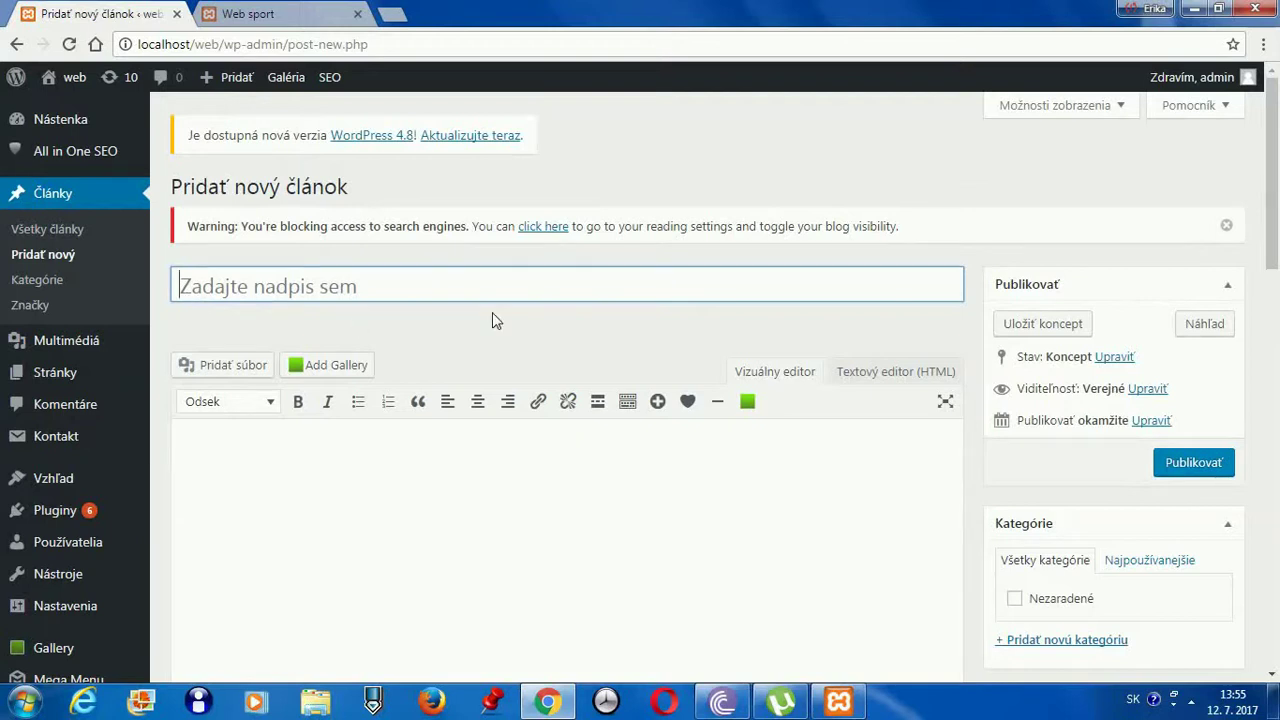
{"action": "left_click", "coordinate": [217, 284]}
{"action": "type", "text": "test"}
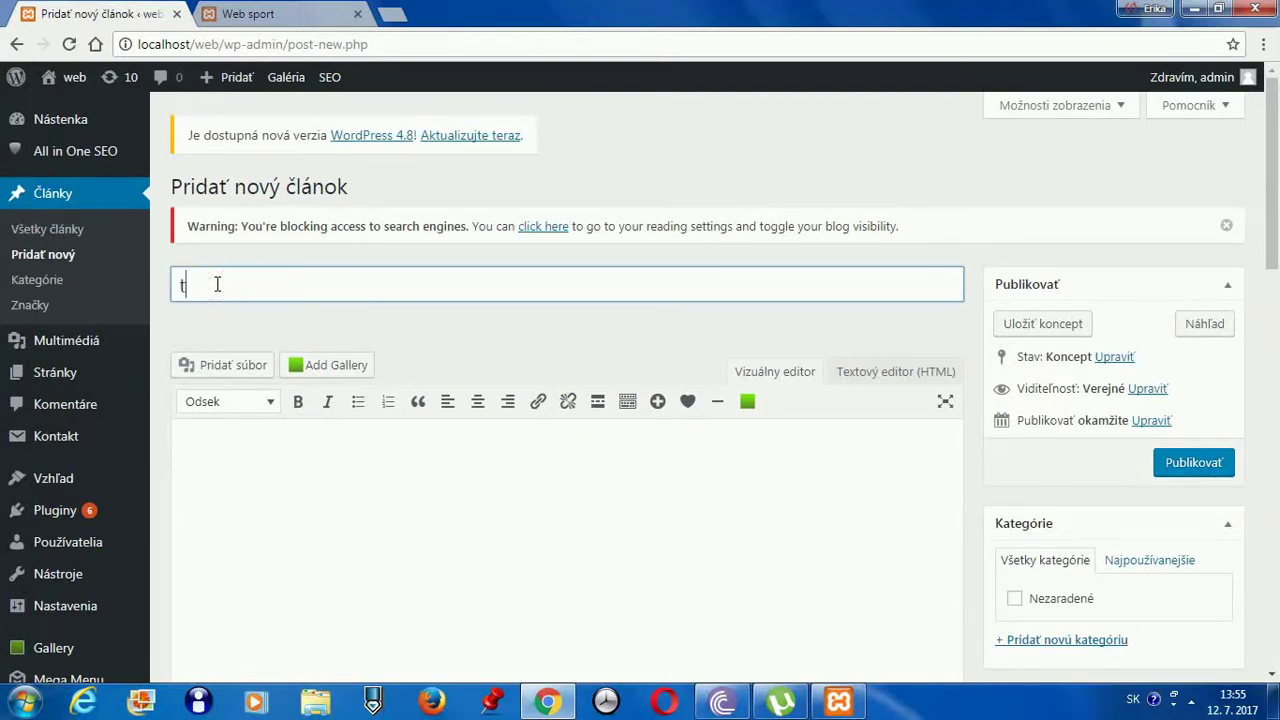
{"action": "left_click", "coordinate": [230, 452]}
{"action": "type", "text": "test"}
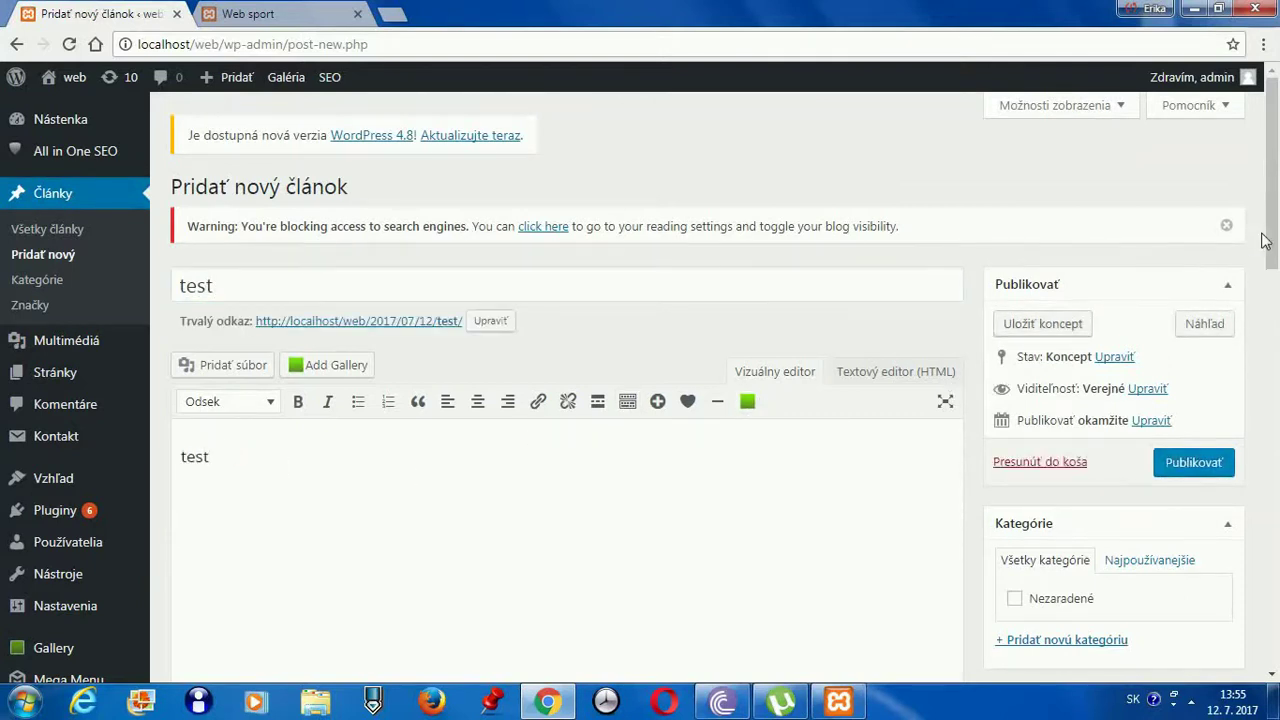
- Add a new category named "test" to the article
{"action": "left_click_drag", "start_coordinate": [1272, 235], "coordinate": [1276, 262]}
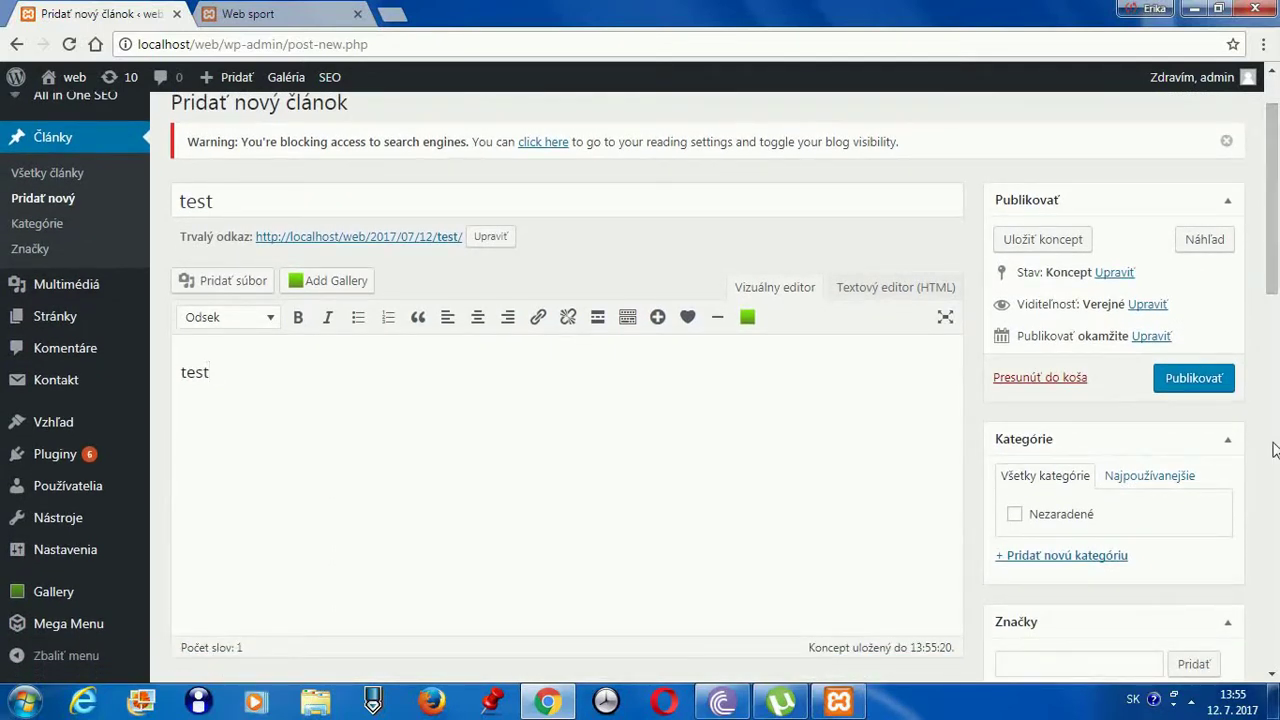
{"action": "left_click", "coordinate": [1078, 562]}
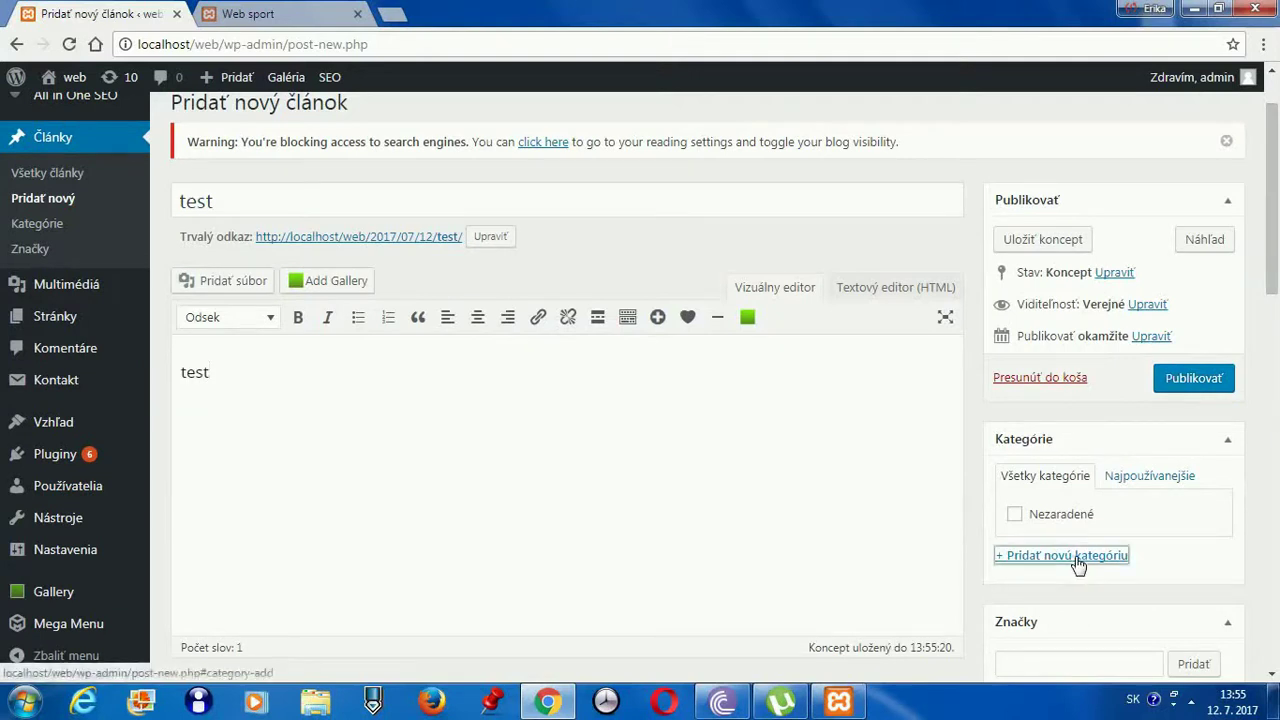
{"action": "type", "text": "tre"}
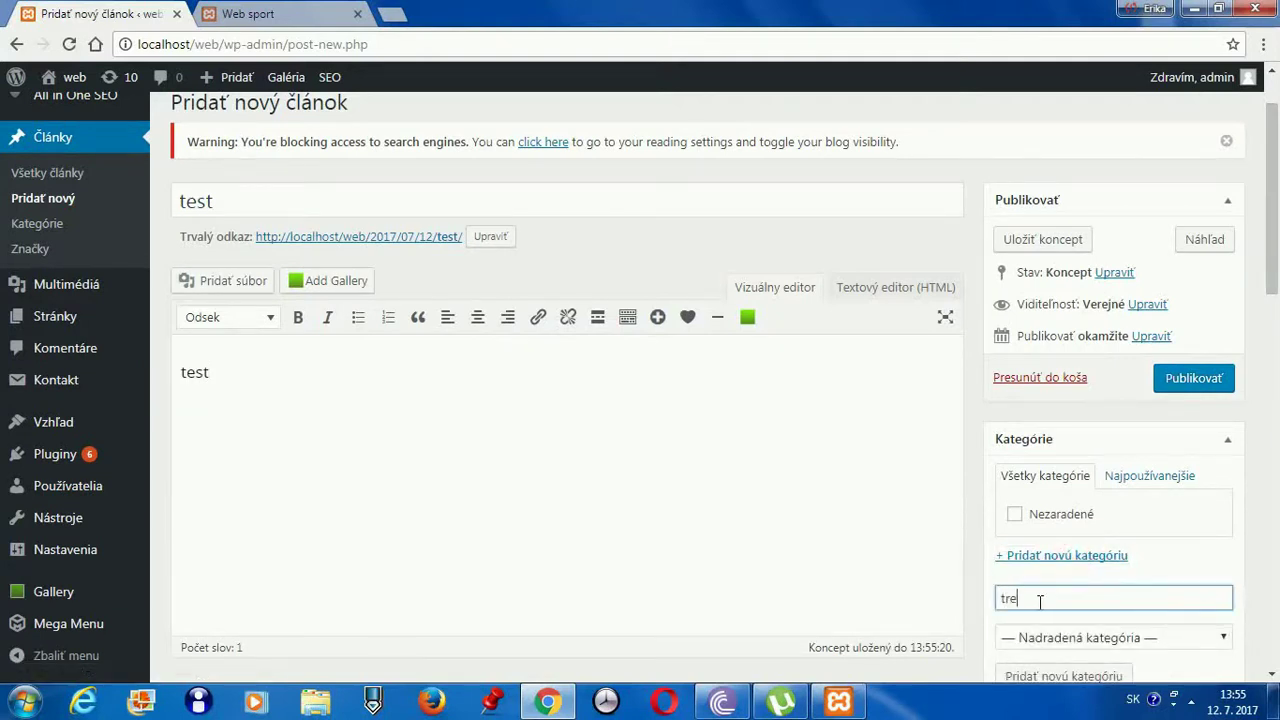
{"action": "key", "text": "BackSpace"}
{"action": "key", "text": "BackSpace"}
{"action": "type", "text": "est"}
{"action": "left_click", "coordinate": [1103, 677]}
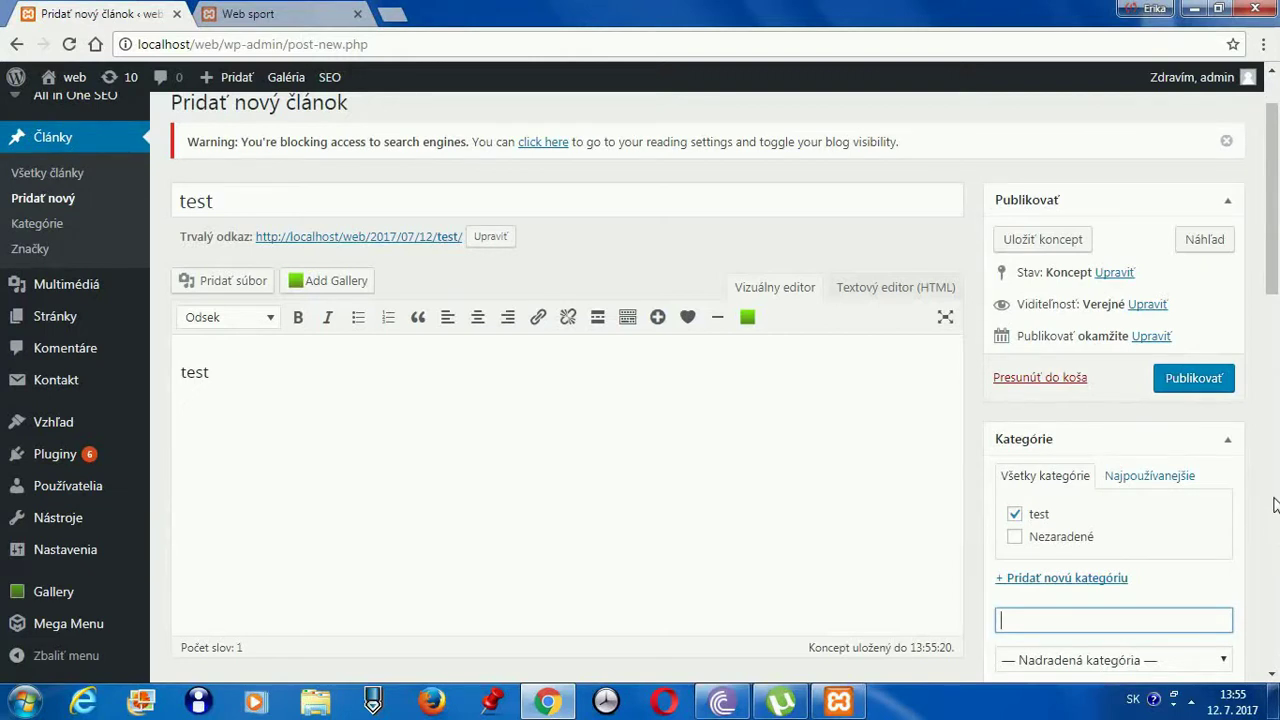
- Publish the test article and view it on the live site
{"action": "left_click", "coordinate": [1186, 386]}
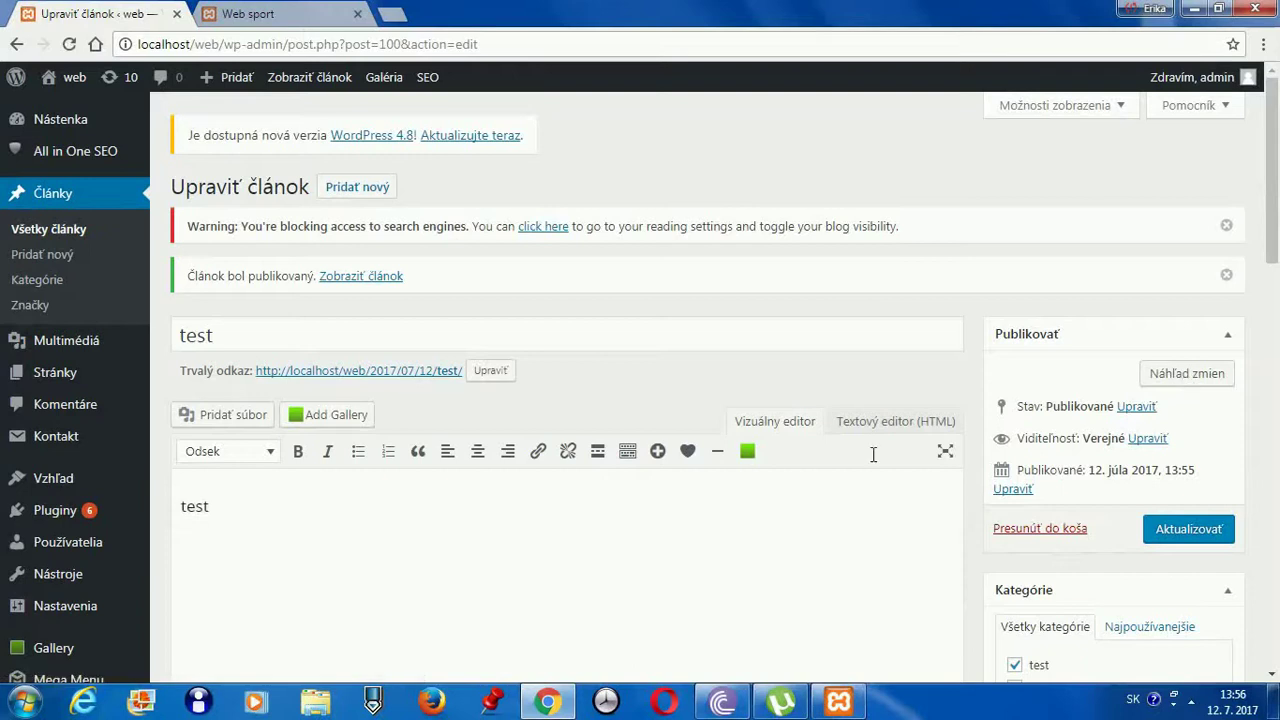
{"action": "left_click", "coordinate": [419, 378]}
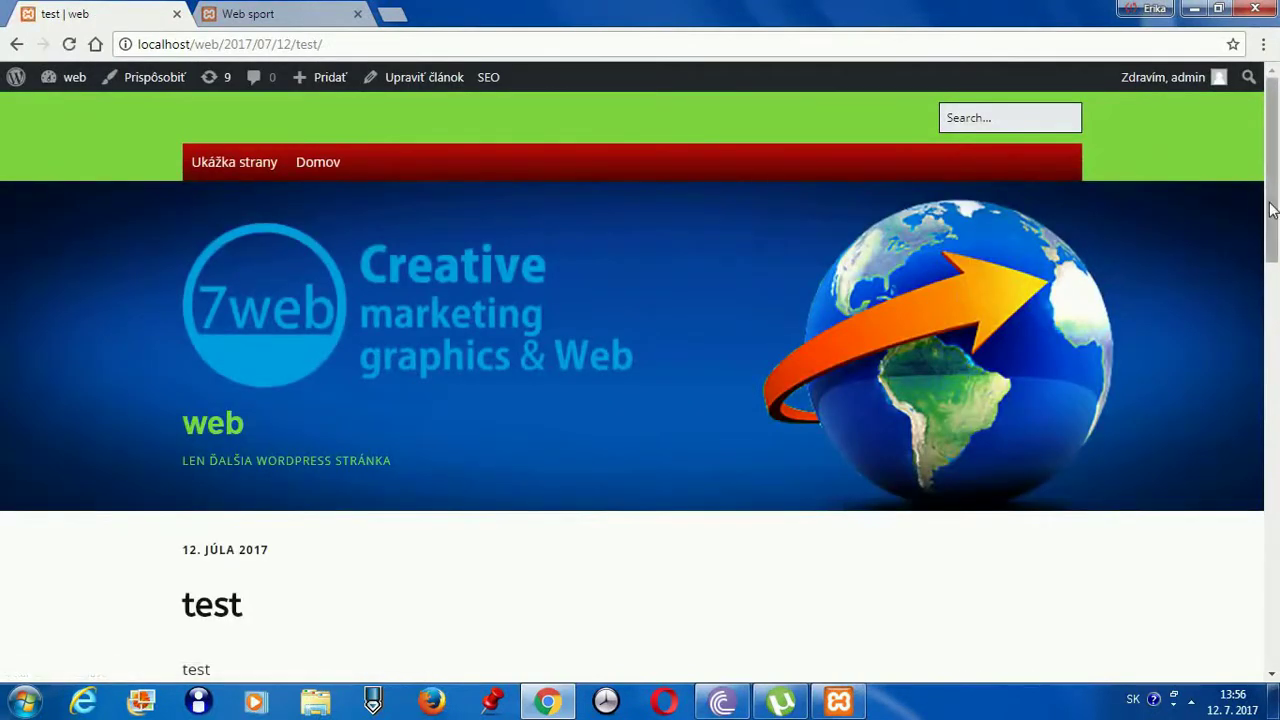
{"action": "left_click_drag", "start_coordinate": [1272, 208], "coordinate": [1266, 172]}
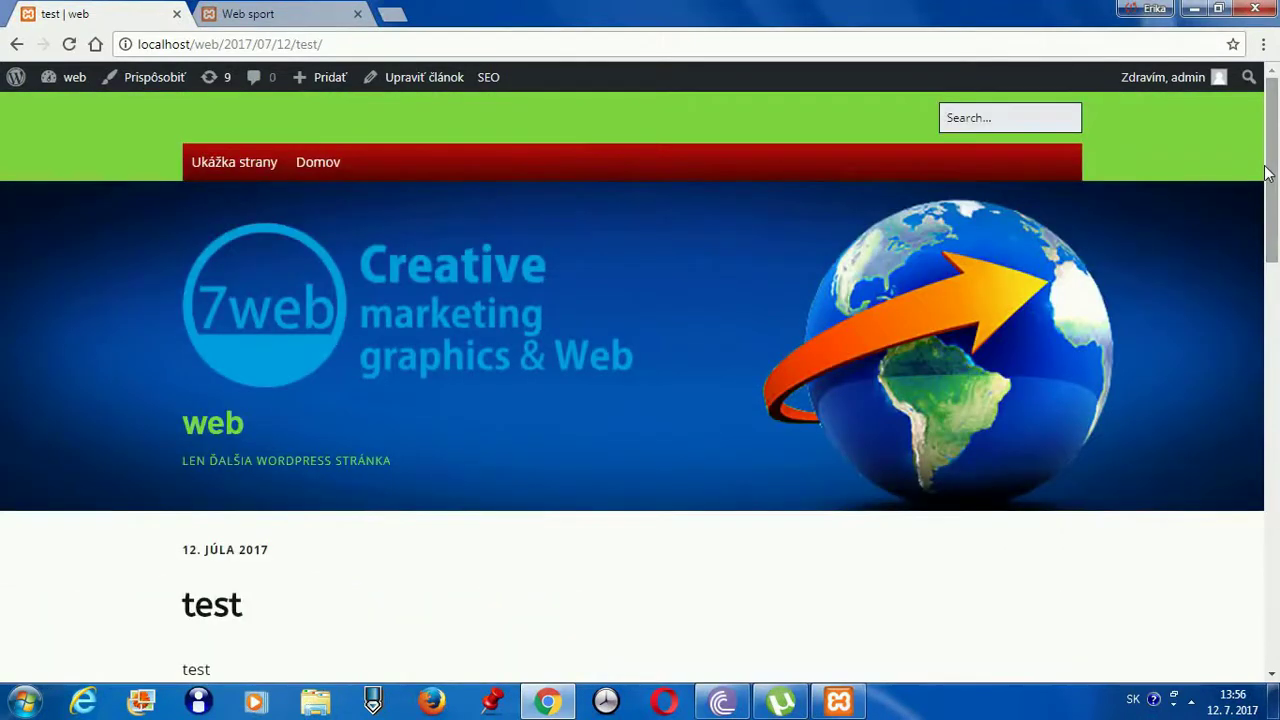
{"action": "left_click", "coordinate": [1193, 702]}
{"action": "mouse_move", "coordinate": [1148, 607]}
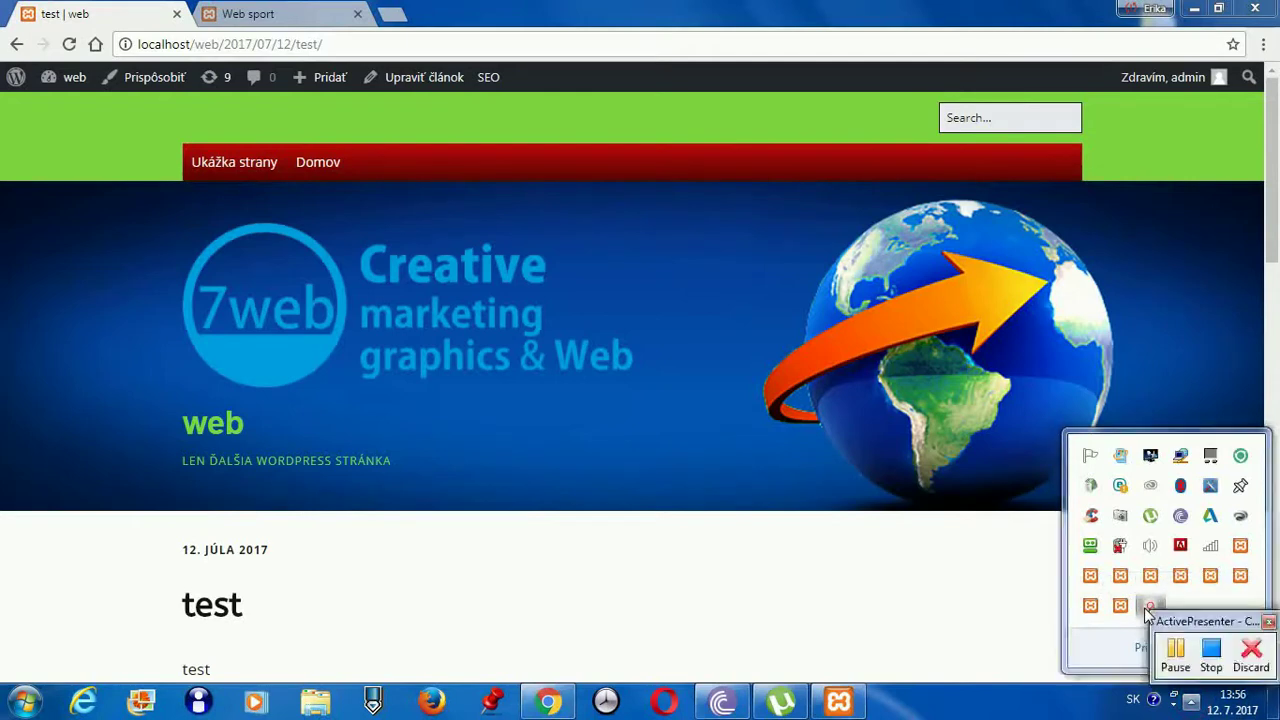